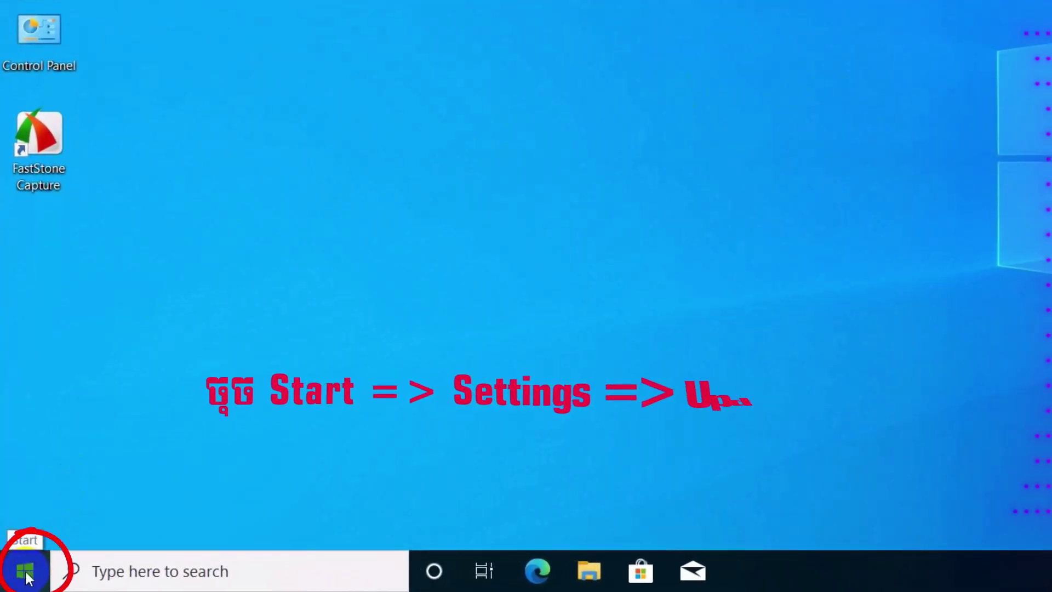
# Go to Settings > Update & Security > Activation to view the not-activated status (error 0x8007267C).
pyautogui.click(26, 572)
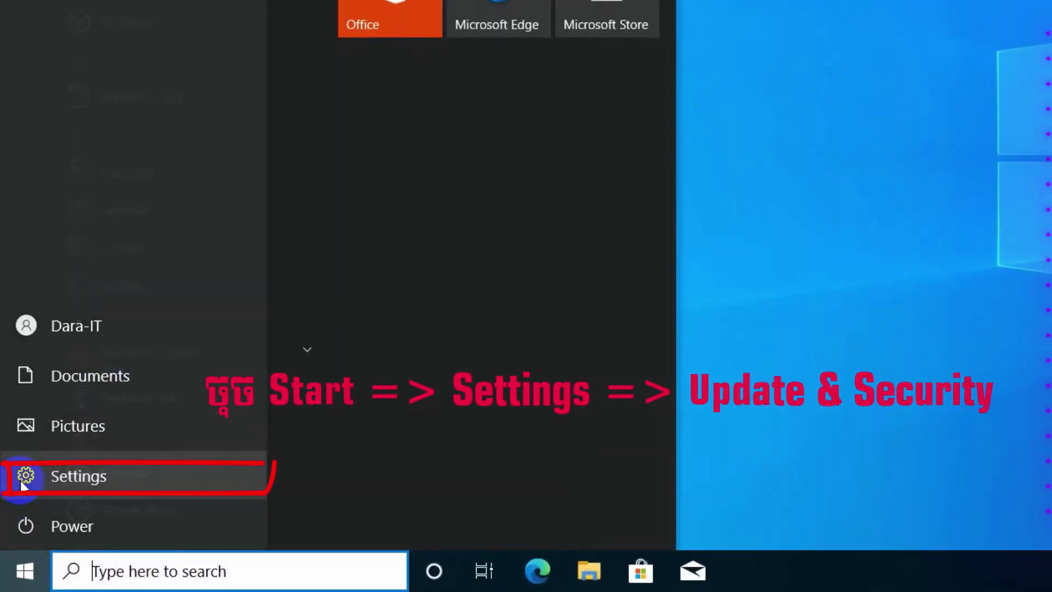
pyautogui.click(24, 476)
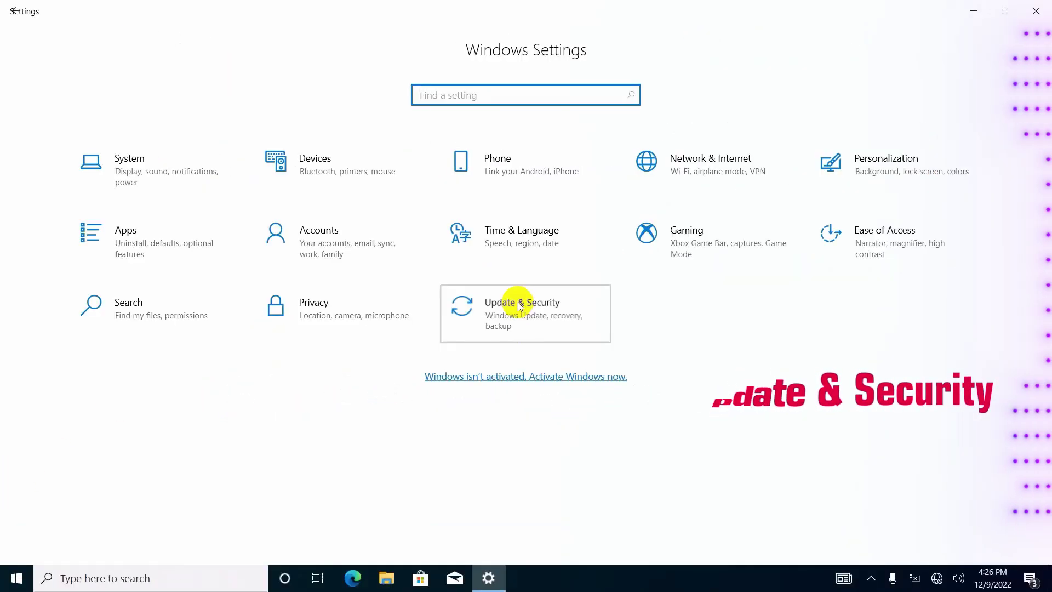
pyautogui.click(520, 305)
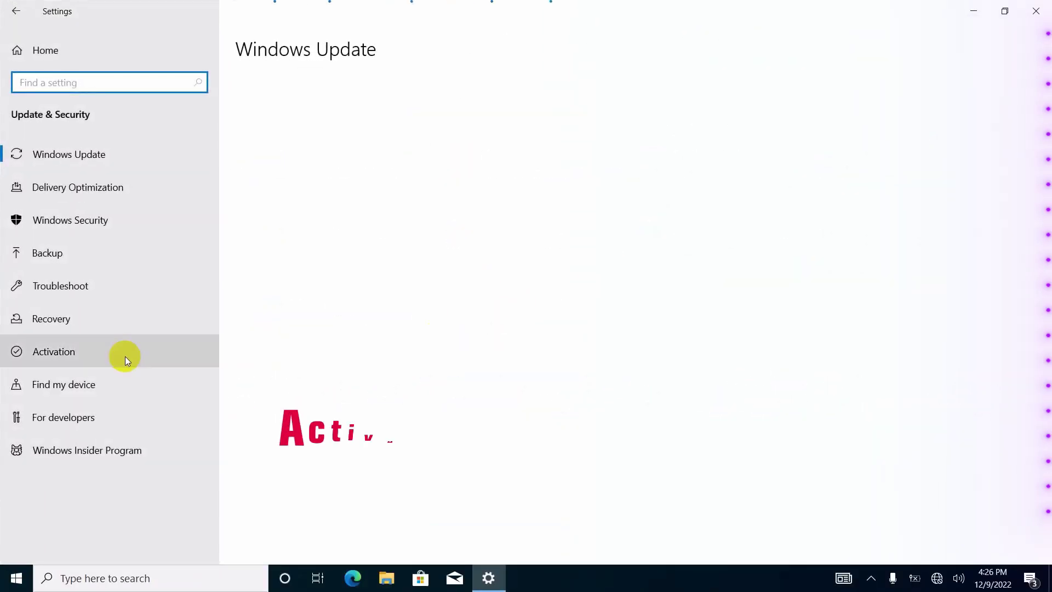
pyautogui.click(64, 352)
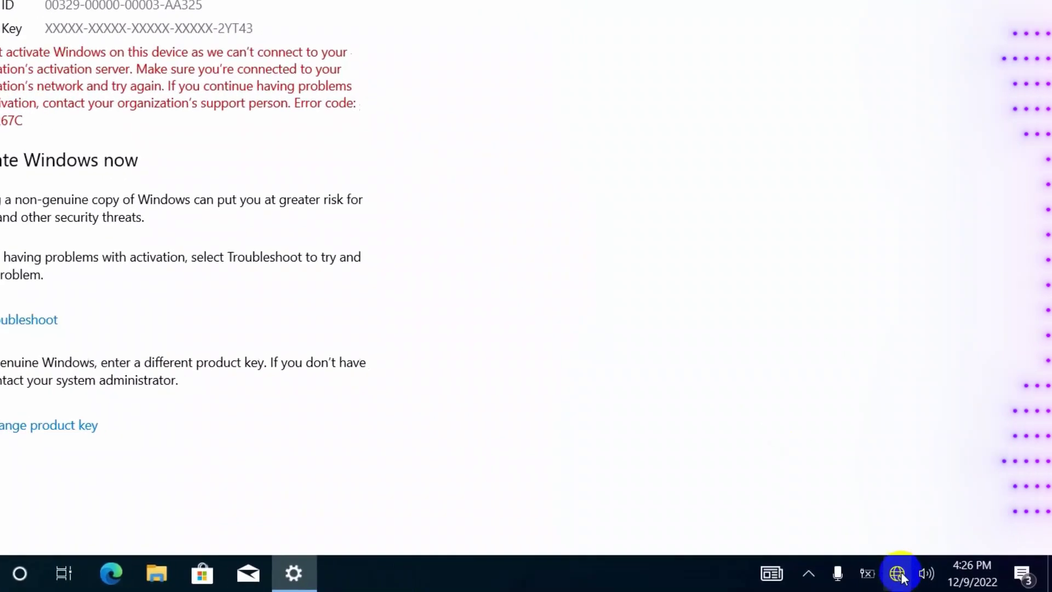
# Connect to the V2029 Wi-Fi network with its security key and keep the PC undiscoverable.
pyautogui.click(900, 575)
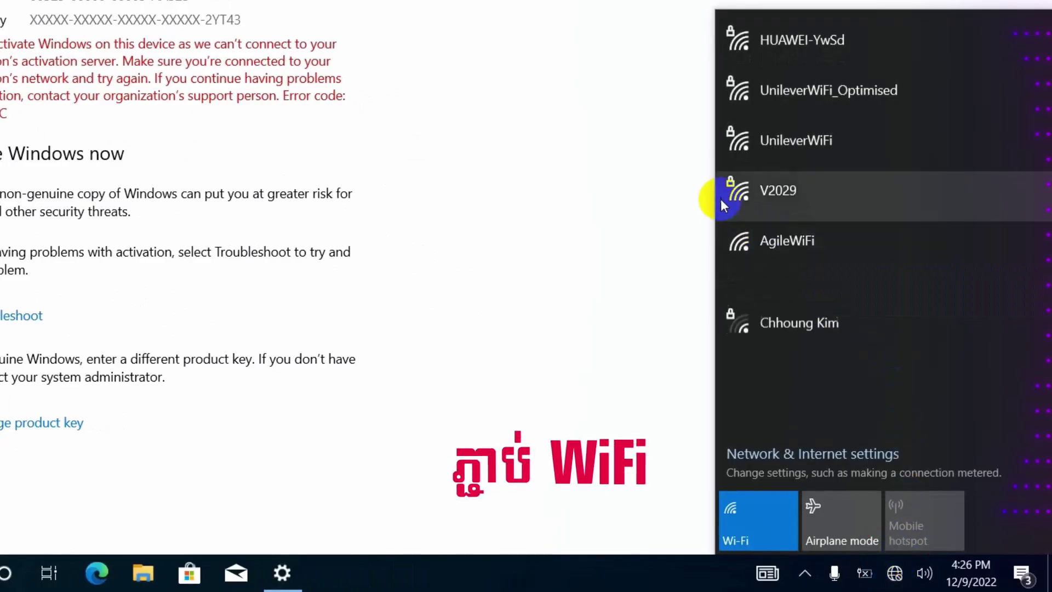
pyautogui.click(800, 191)
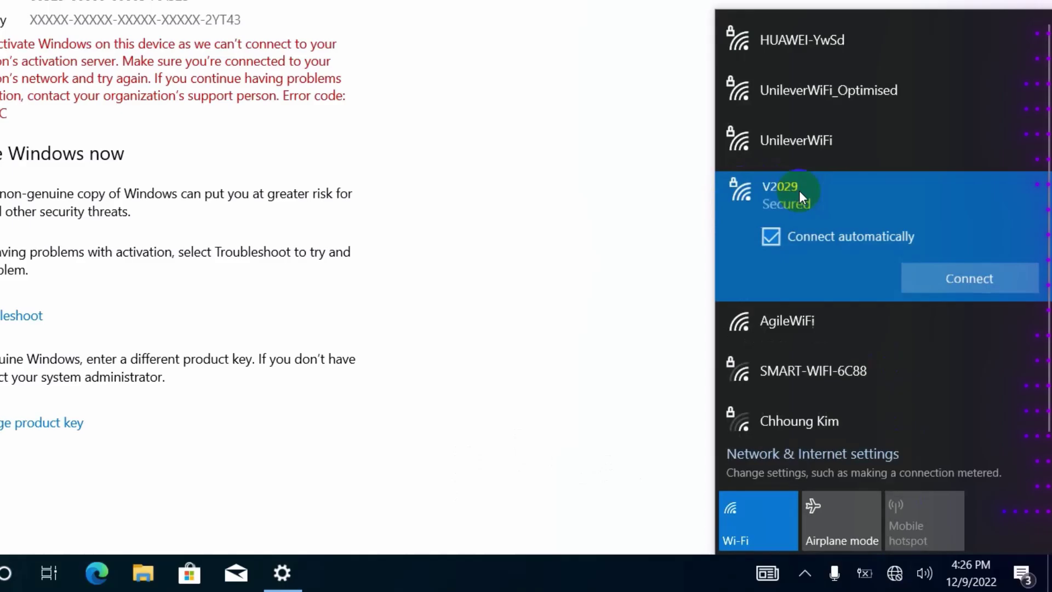
pyautogui.click(976, 282)
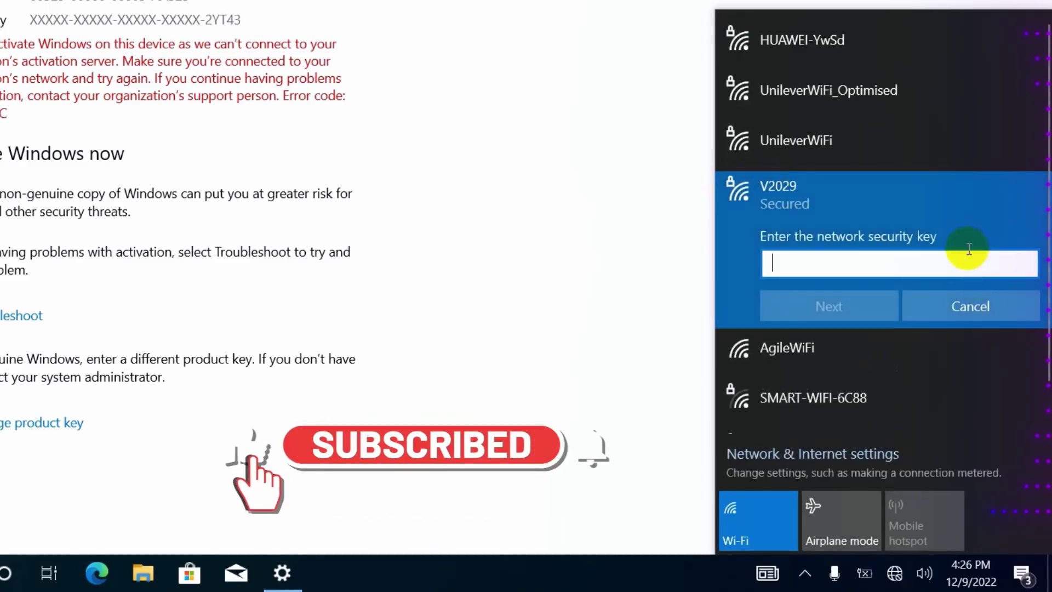
pyautogui.write('••••')
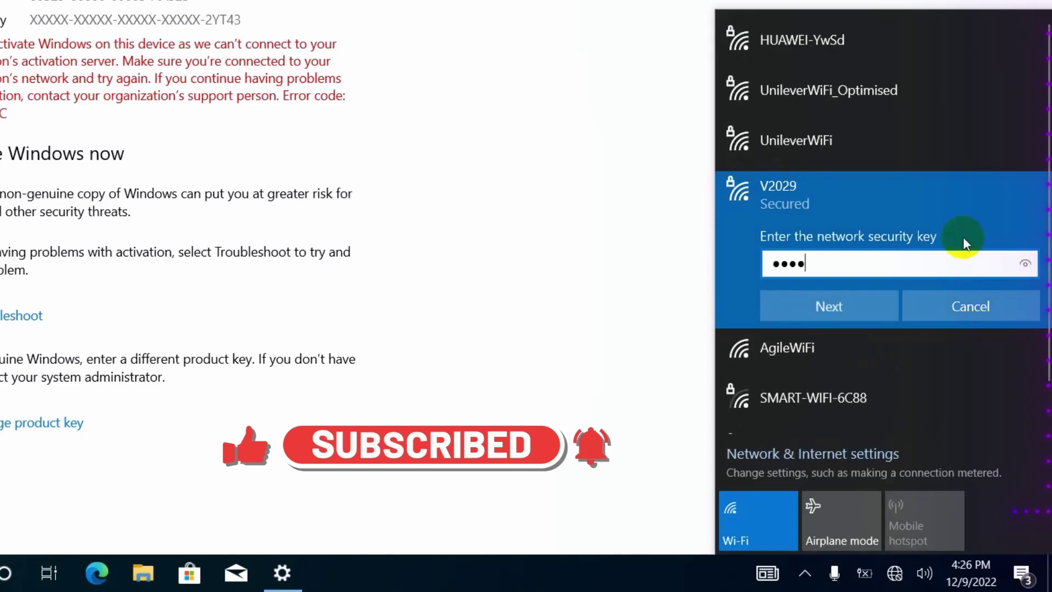
pyautogui.write('•••')
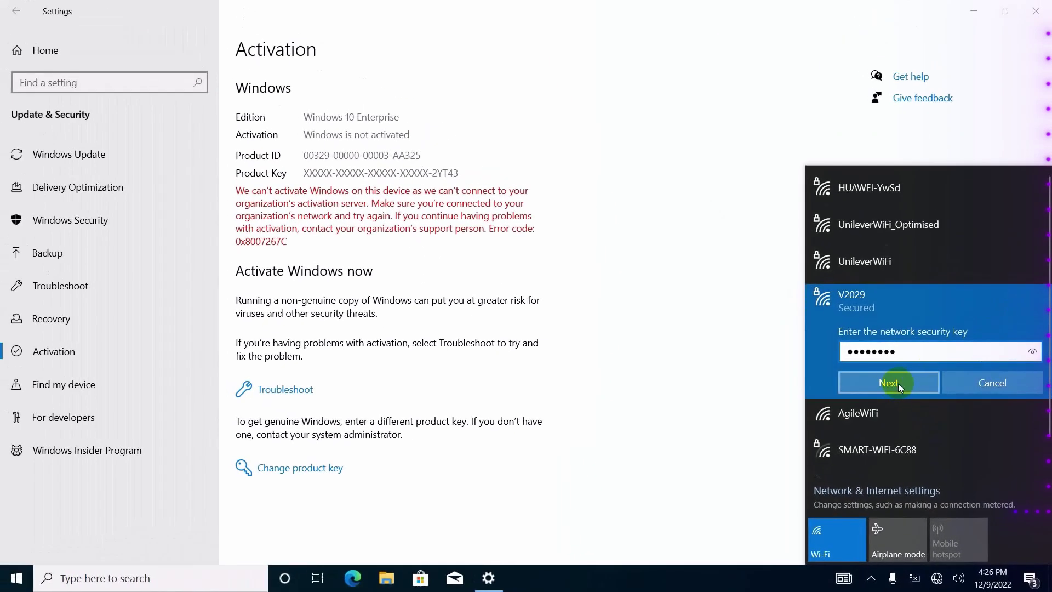
pyautogui.click(829, 306)
pyautogui.click(992, 425)
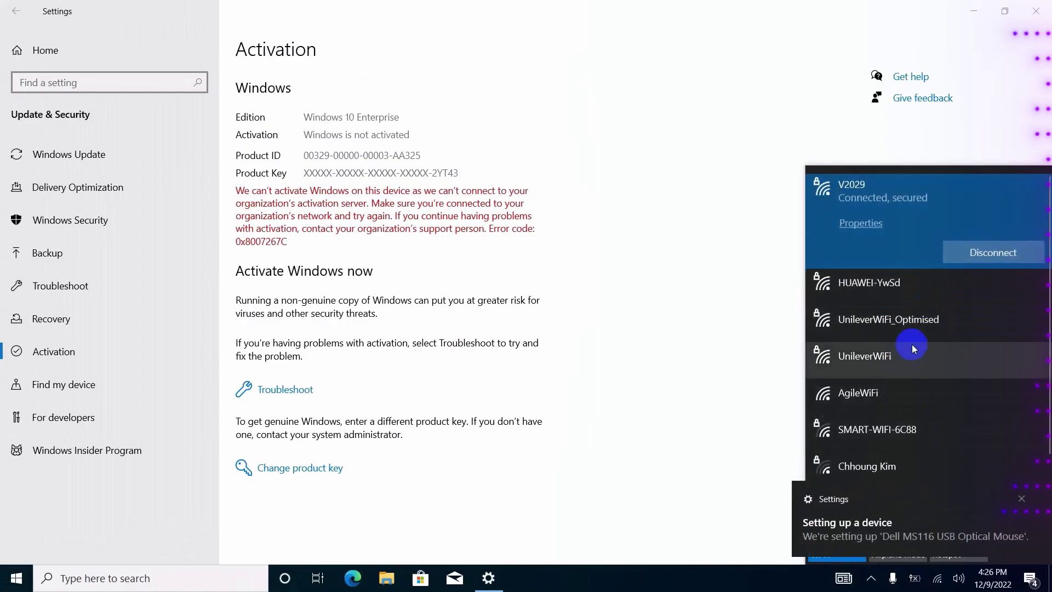
# Run the activation troubleshooter and close its result reporting error 0x8007007B.
pyautogui.click(1022, 500)
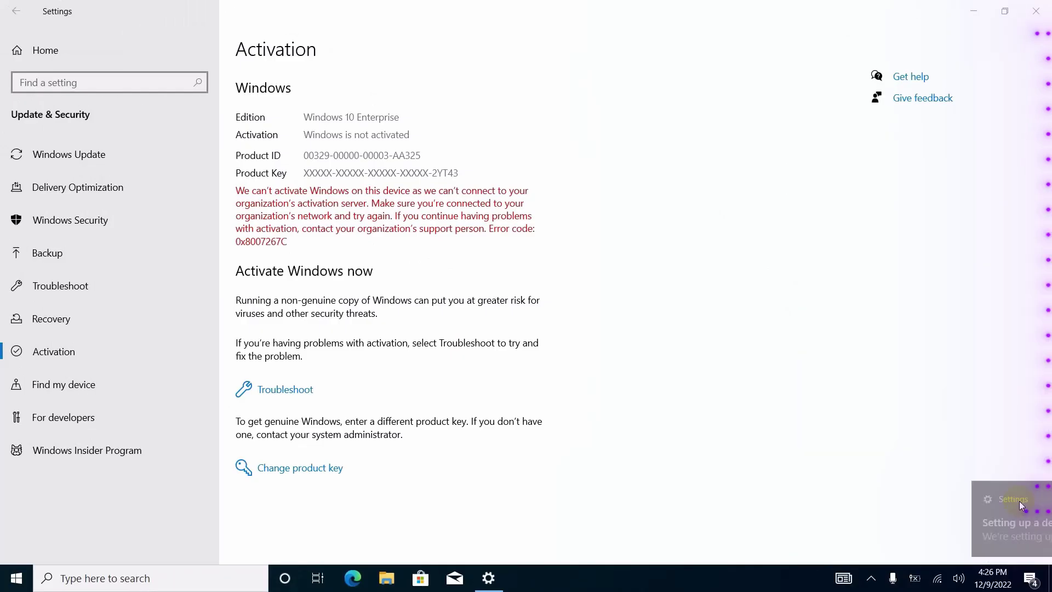
pyautogui.click(281, 394)
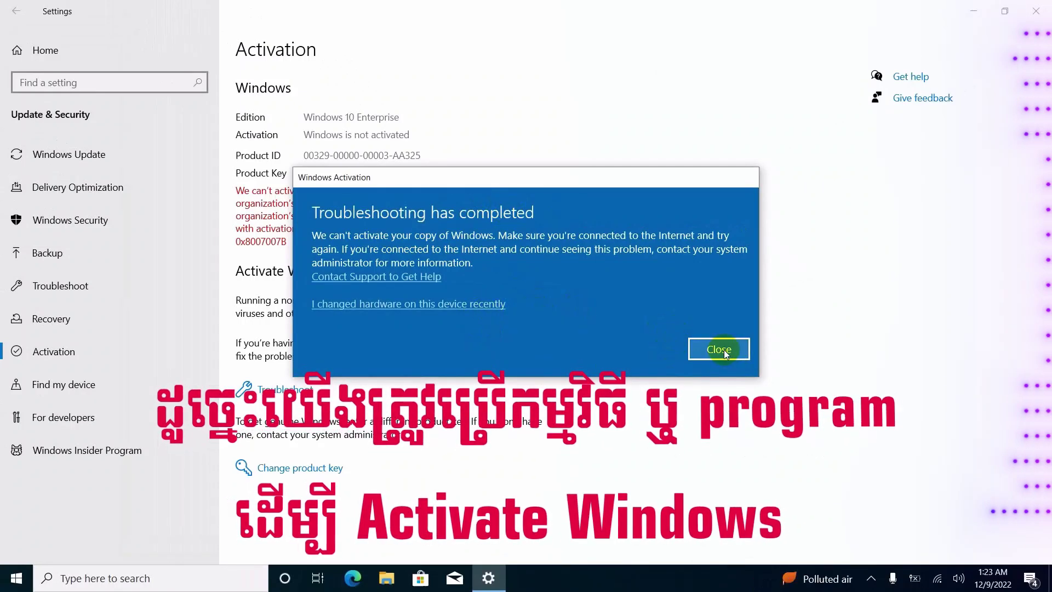
pyautogui.click(723, 350)
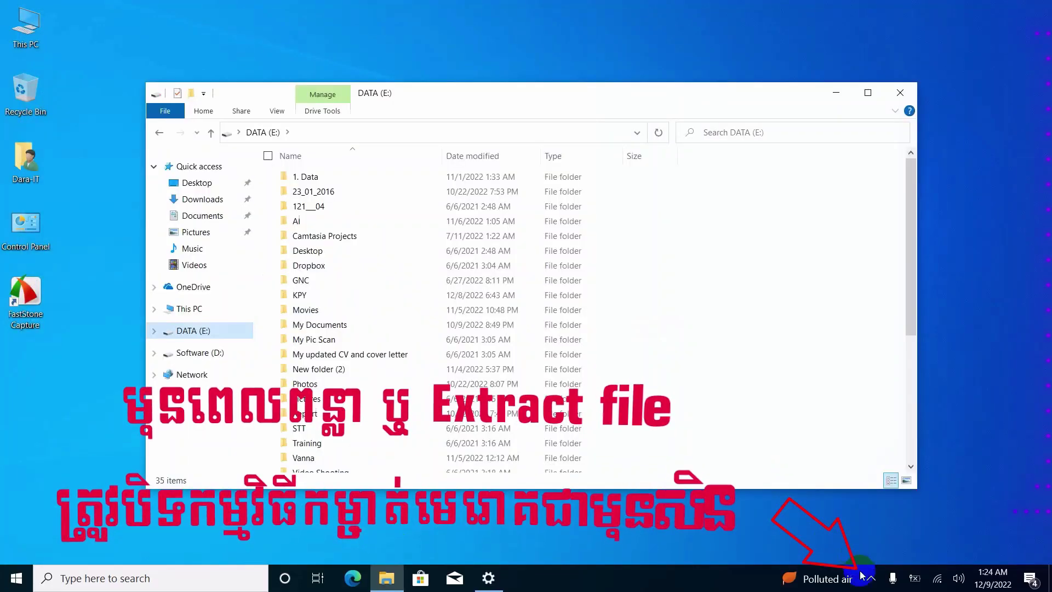
# In Windows Security's Virus & threat protection settings, switch Real-time protection off.
pyautogui.click(872, 579)
pyautogui.click(886, 528)
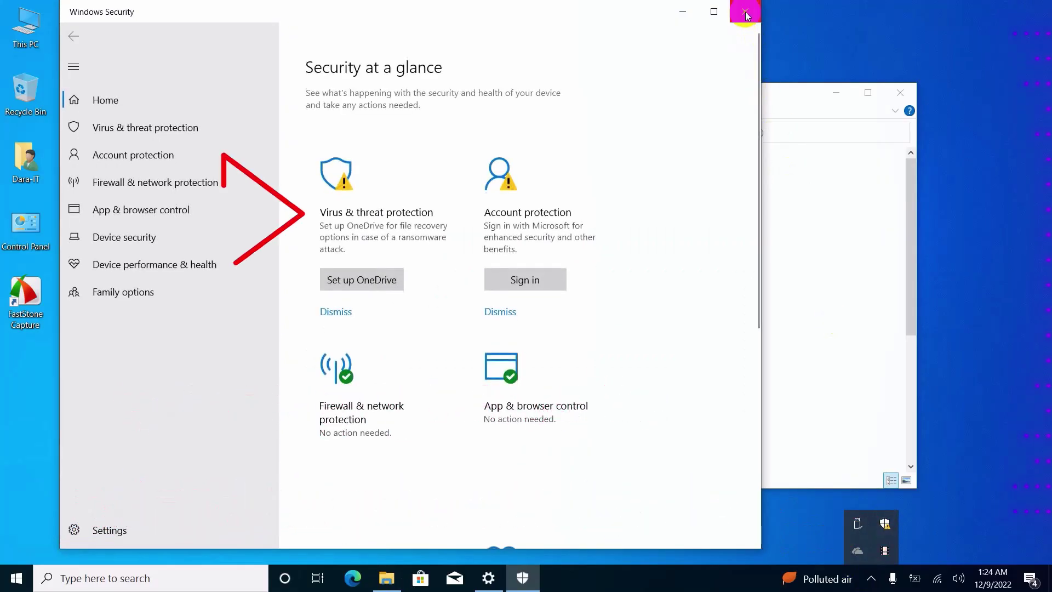
pyautogui.click(360, 225)
pyautogui.click(361, 414)
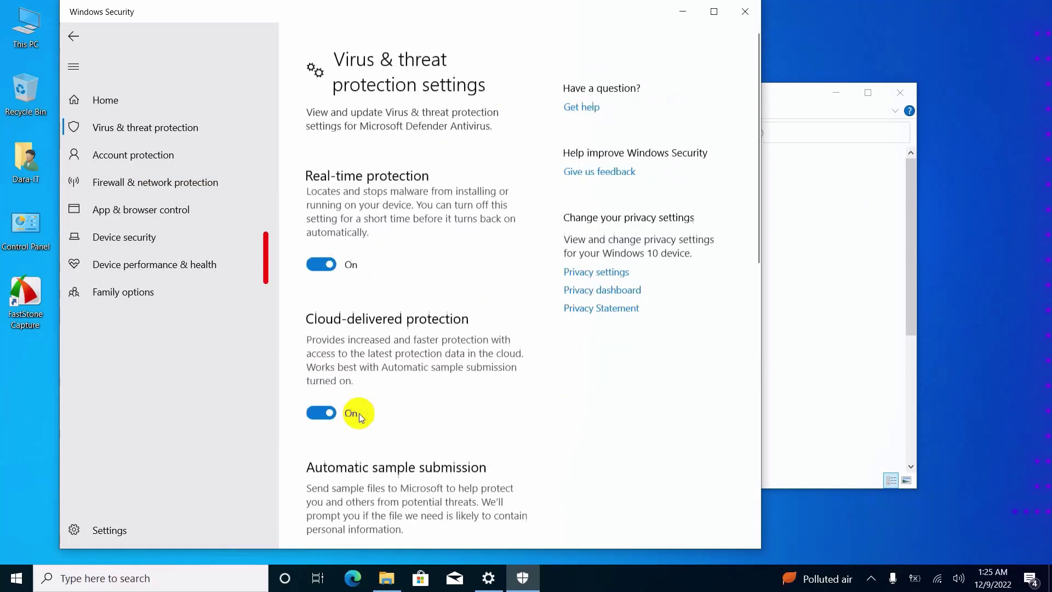
pyautogui.click(315, 258)
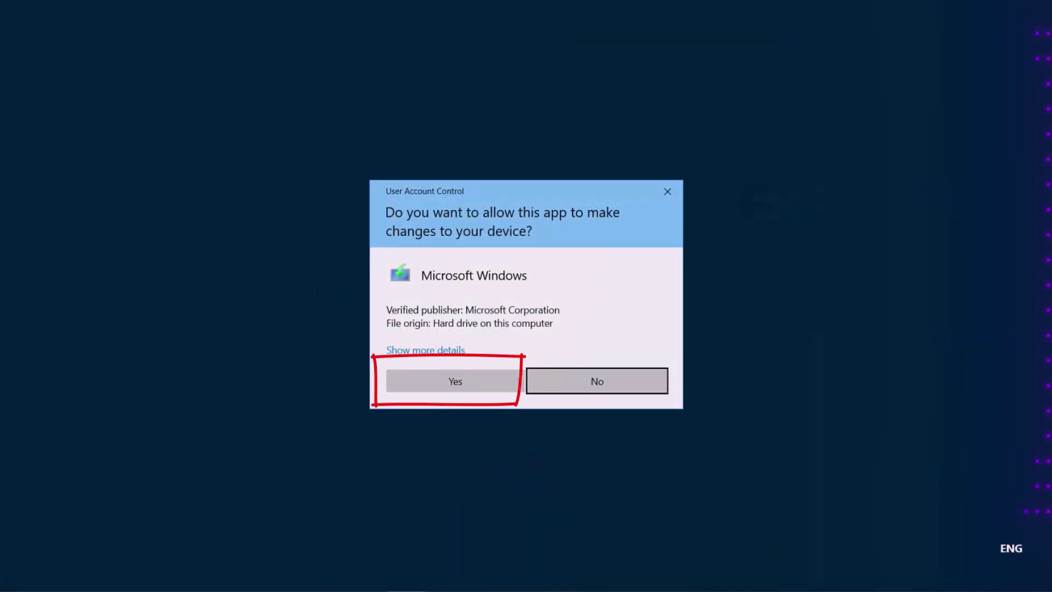
# Approve the permission prompt and copy the Crack Wins10 folder from Grace Tools to the desktop.
pyautogui.click(456, 381)
pyautogui.click(683, 11)
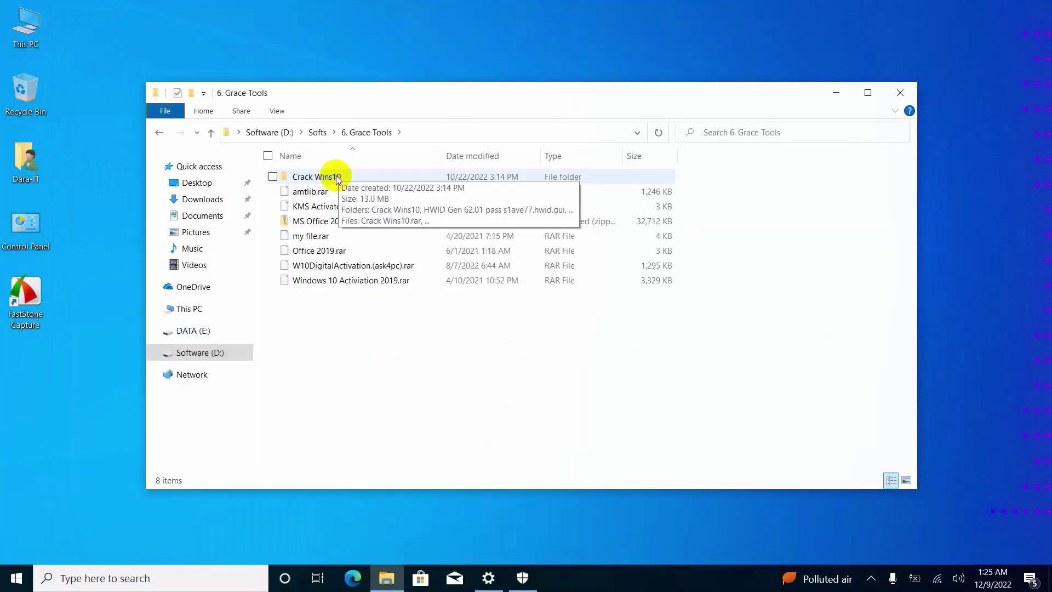
pyautogui.click(337, 176)
pyautogui.moveTo(336, 175); pyautogui.dragTo(378, 178)
pyautogui.moveTo(489, 51); pyautogui.dragTo(344, 115)
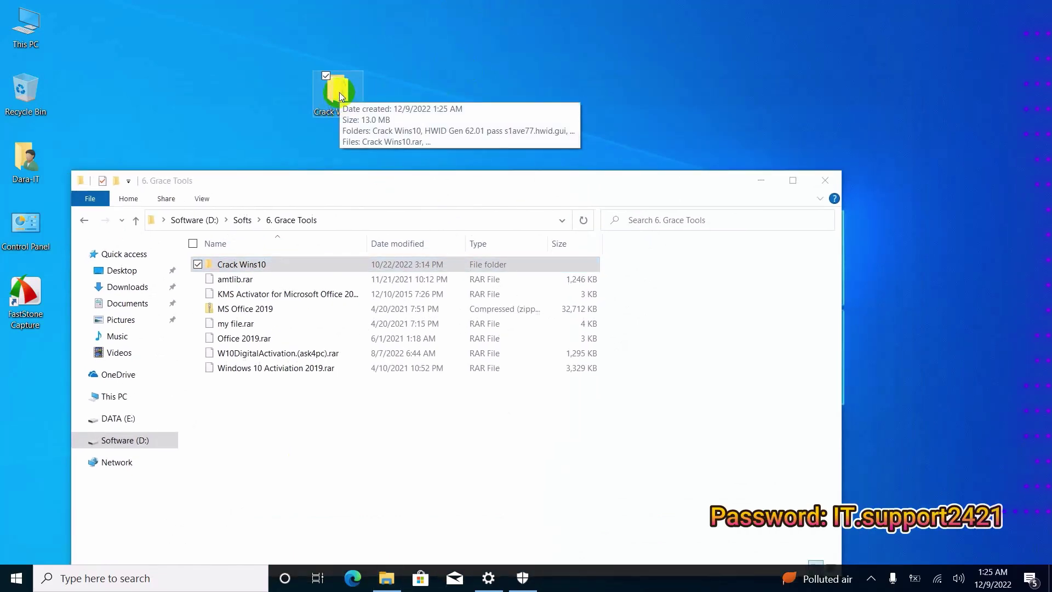
# Open Crack Wins10 > W10DigitalActivation.(ask4pc) and select the activation application.
pyautogui.click(756, 181)
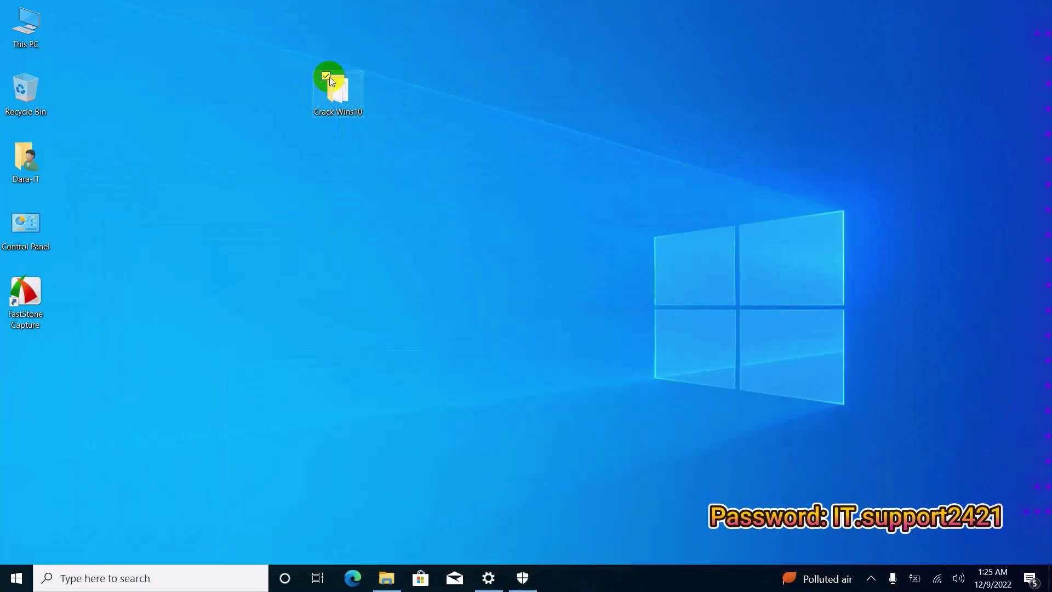
pyautogui.doubleClick(343, 95)
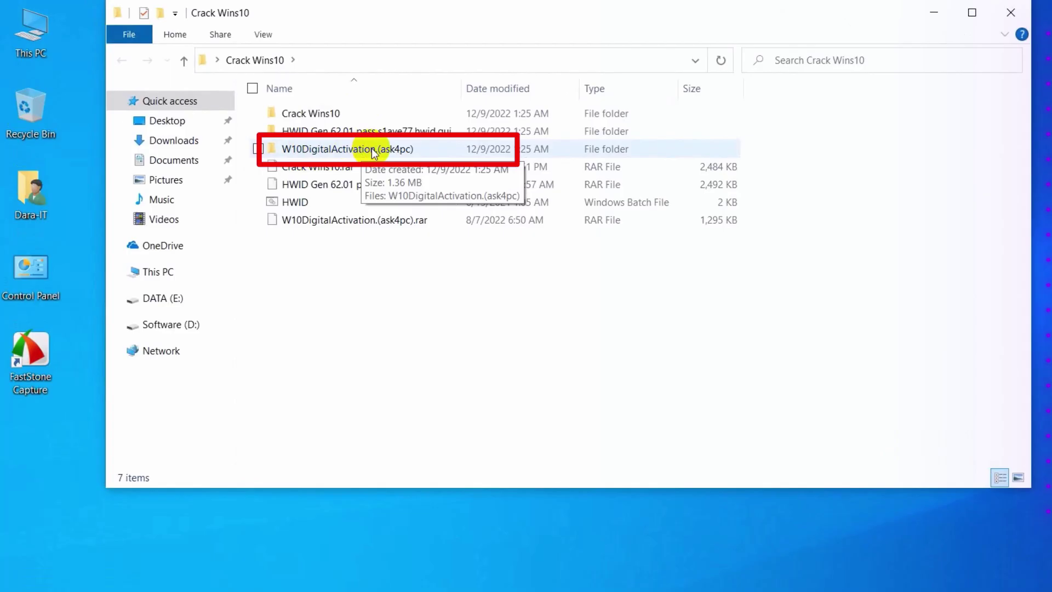
pyautogui.doubleClick(373, 152)
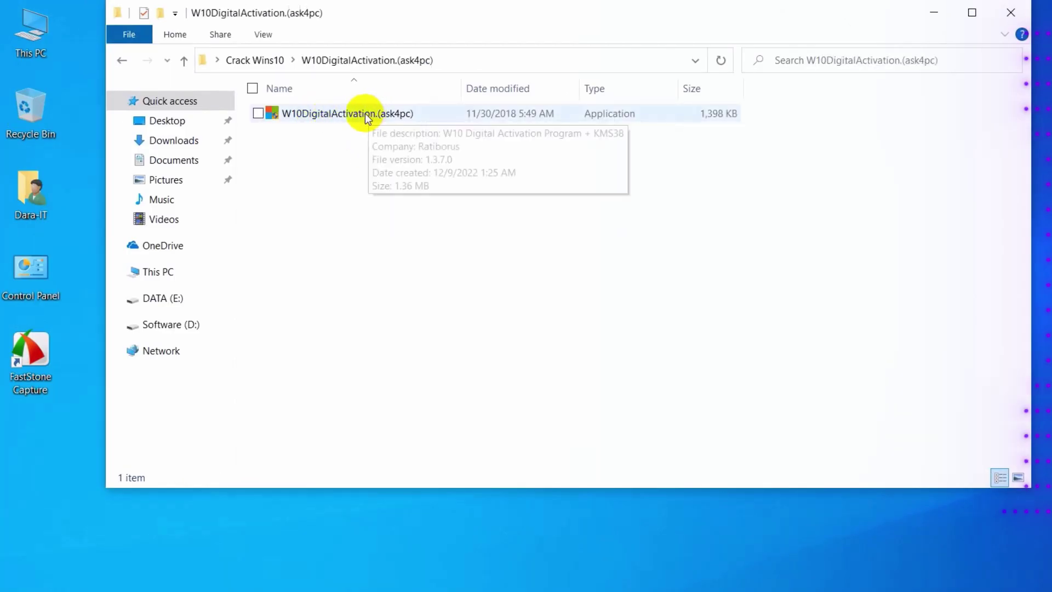
pyautogui.click(332, 116)
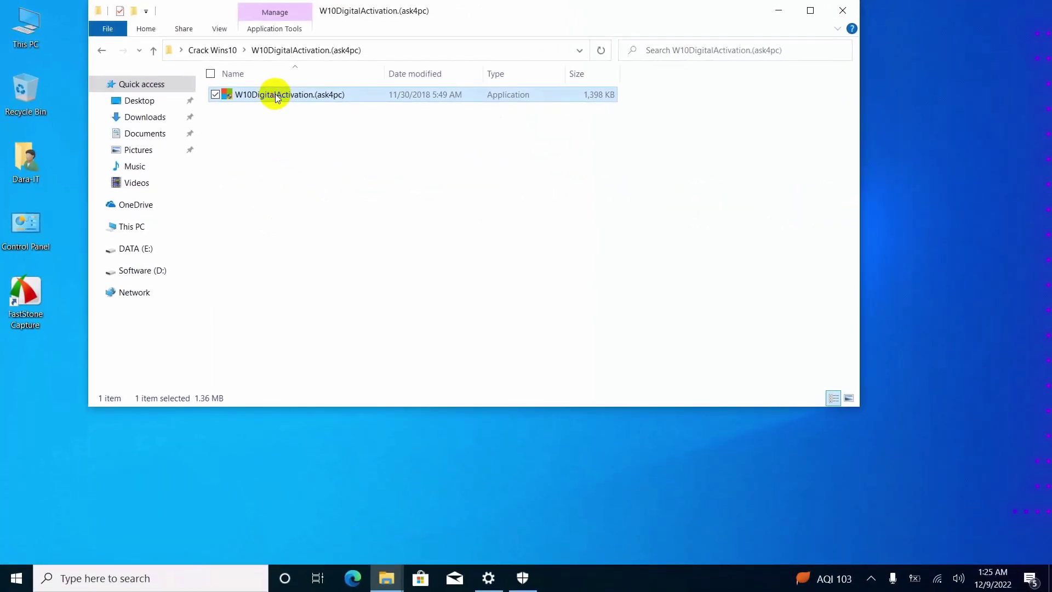
# Launch W10DigitalActivation.(ask4pc) and run Activate Windows 10 until it reports permanent activation.
pyautogui.doubleClick(322, 112)
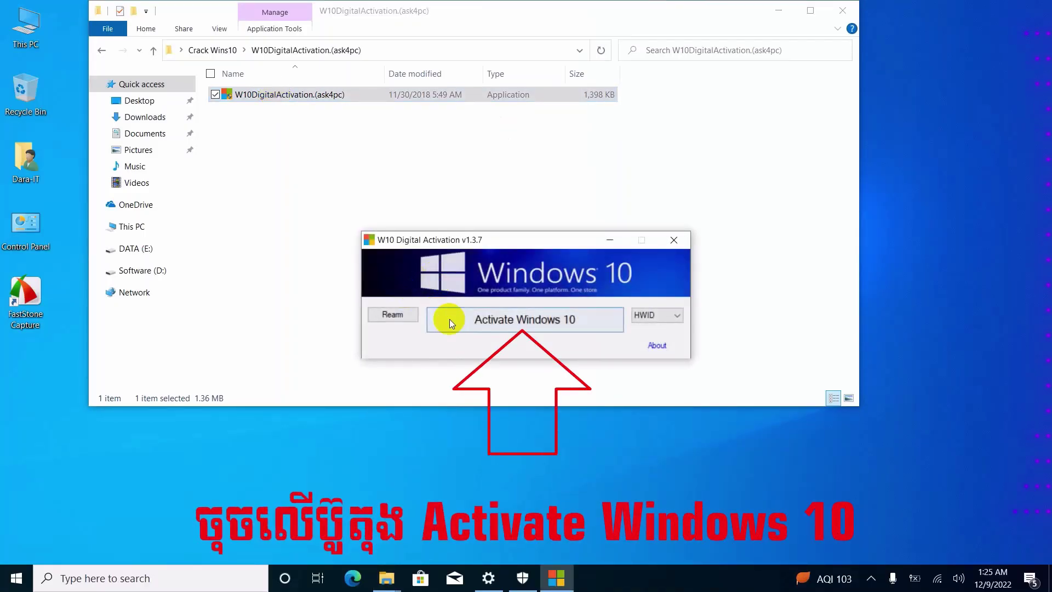
pyautogui.click(528, 320)
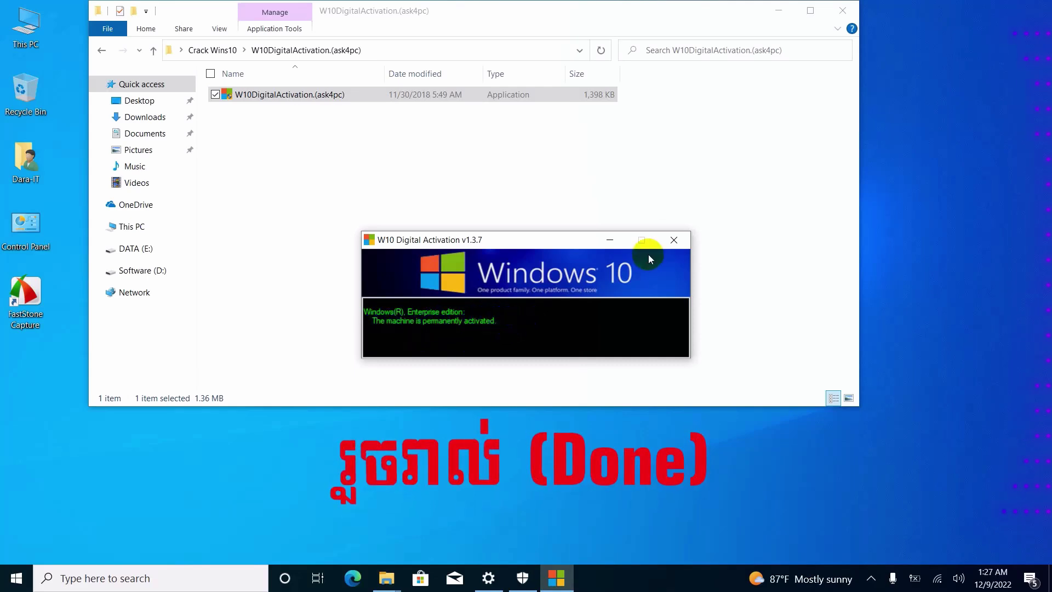
# Close the activation tool, then open Settings from Start and close it again.
pyautogui.click(675, 240)
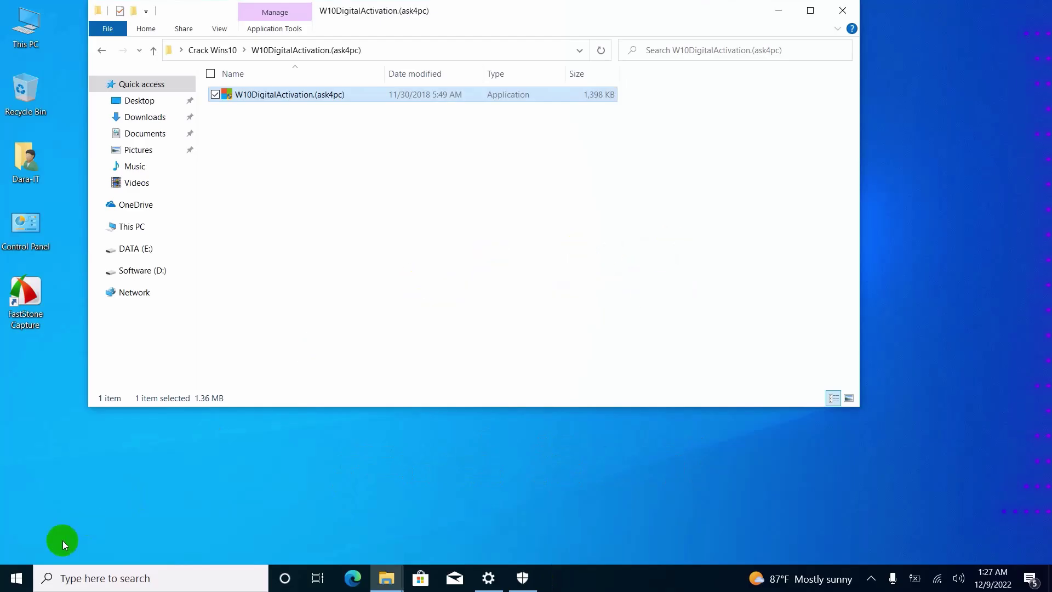
pyautogui.click(16, 578)
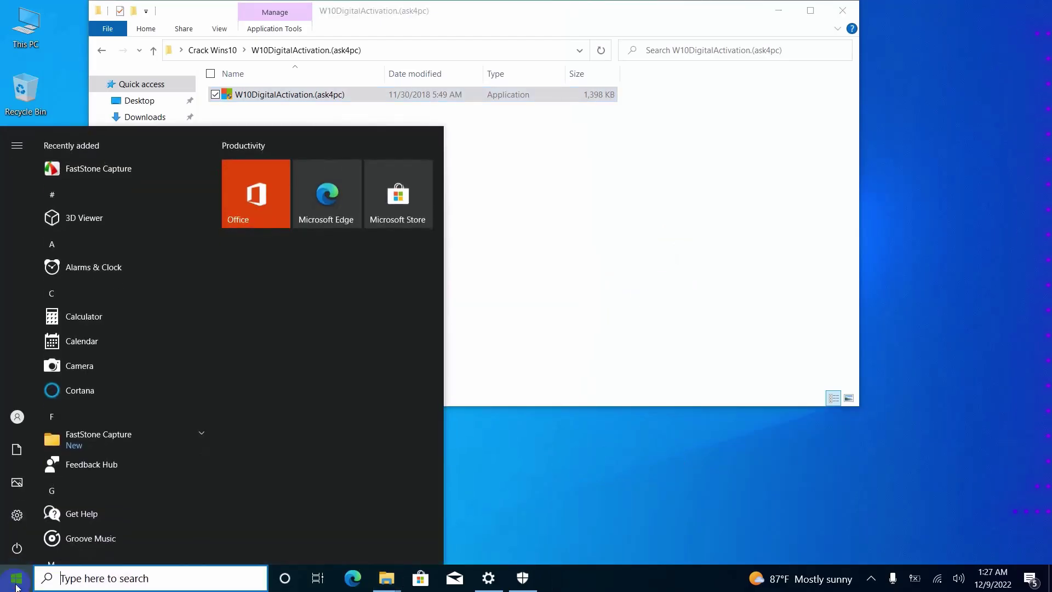
pyautogui.click(21, 515)
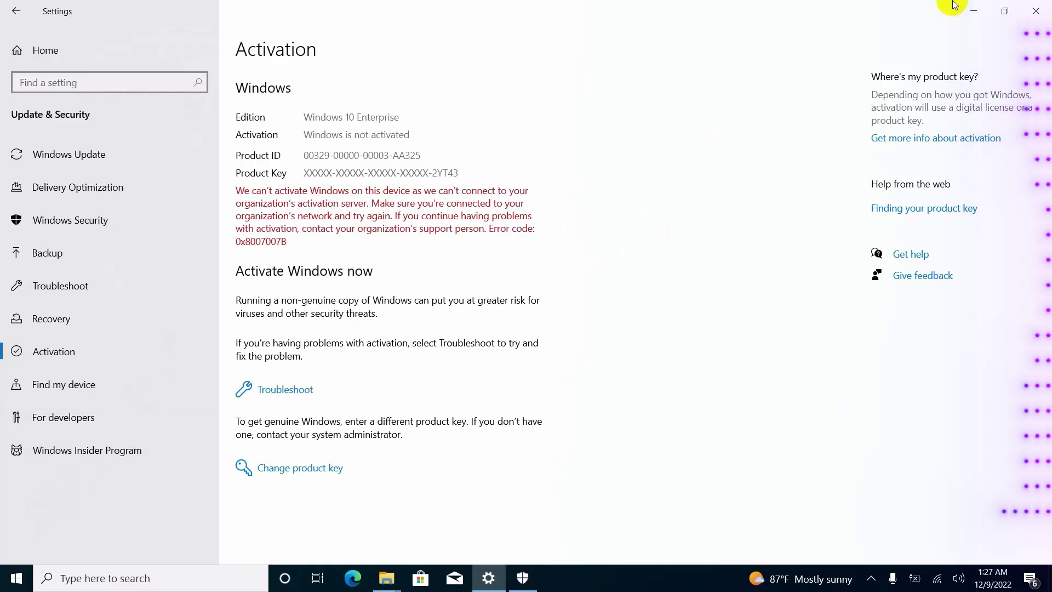
pyautogui.click(1037, 10)
# Refresh the desktop from its right-click menu and open the Start menu.
pyautogui.rightClick(935, 145)
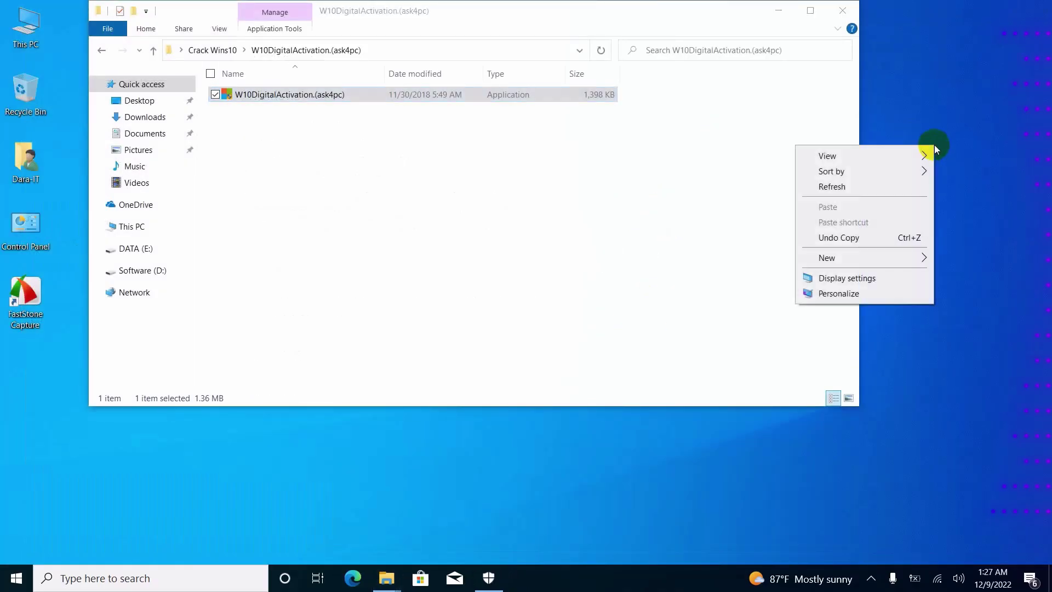
pyautogui.rightClick(925, 145)
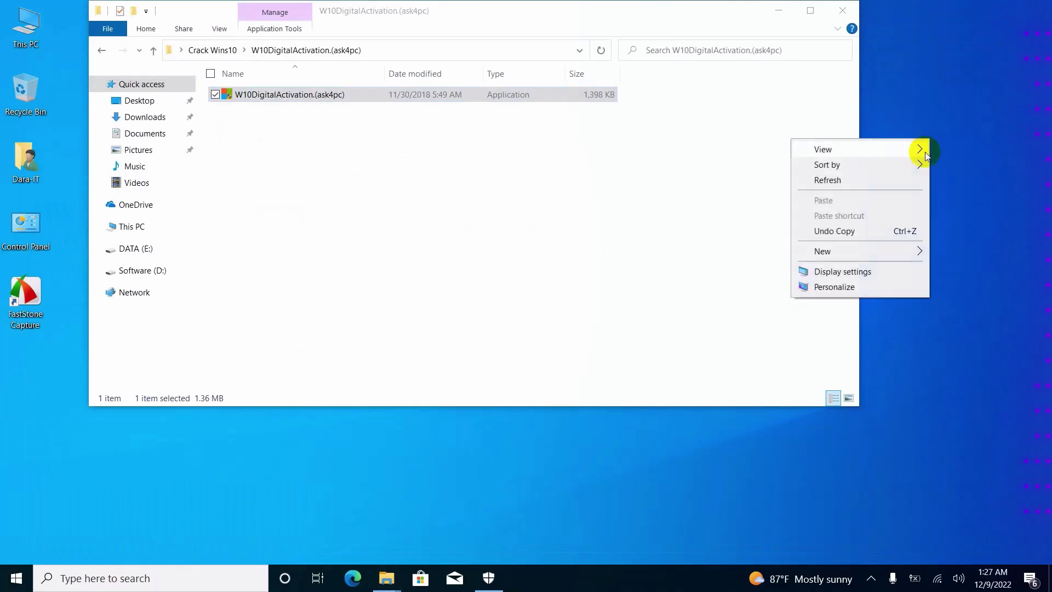
pyautogui.click(873, 180)
pyautogui.click(16, 578)
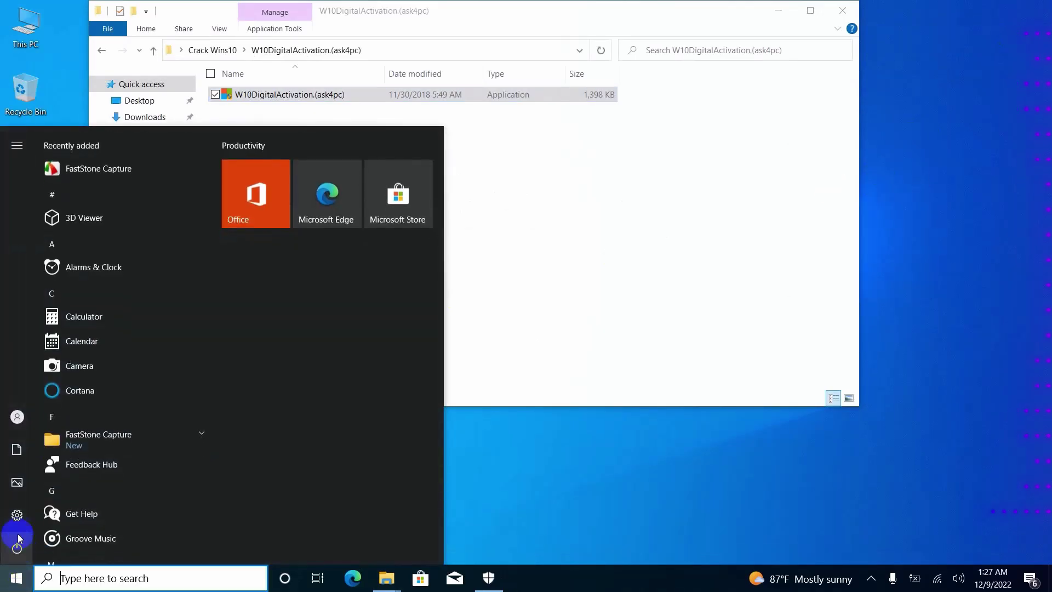
# Go to Settings > Update & Security > Activation to confirm Windows 10 Enterprise is activated with a digital license.
pyautogui.click(50, 518)
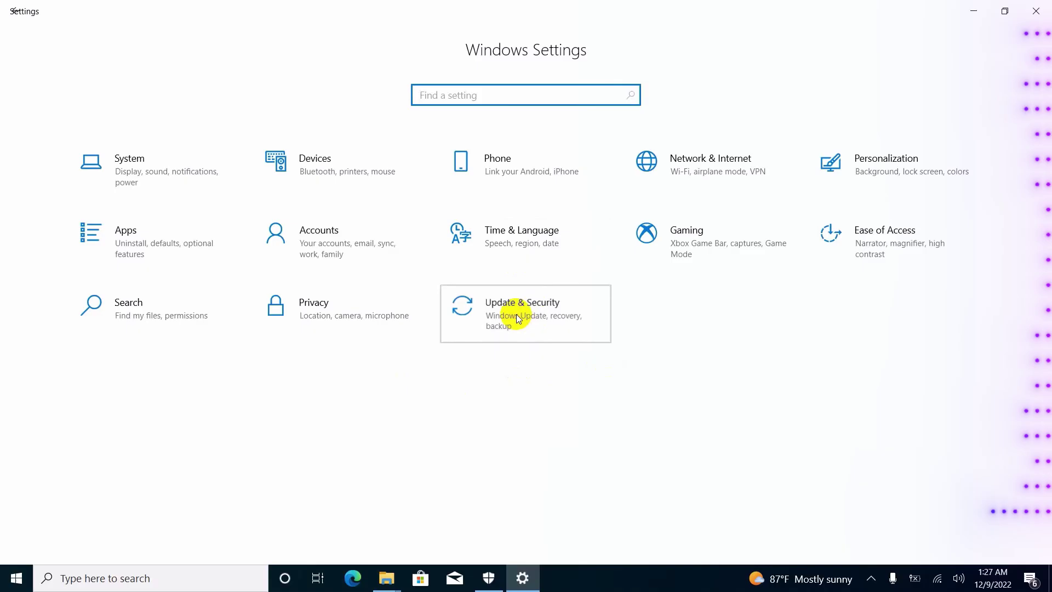
pyautogui.click(516, 314)
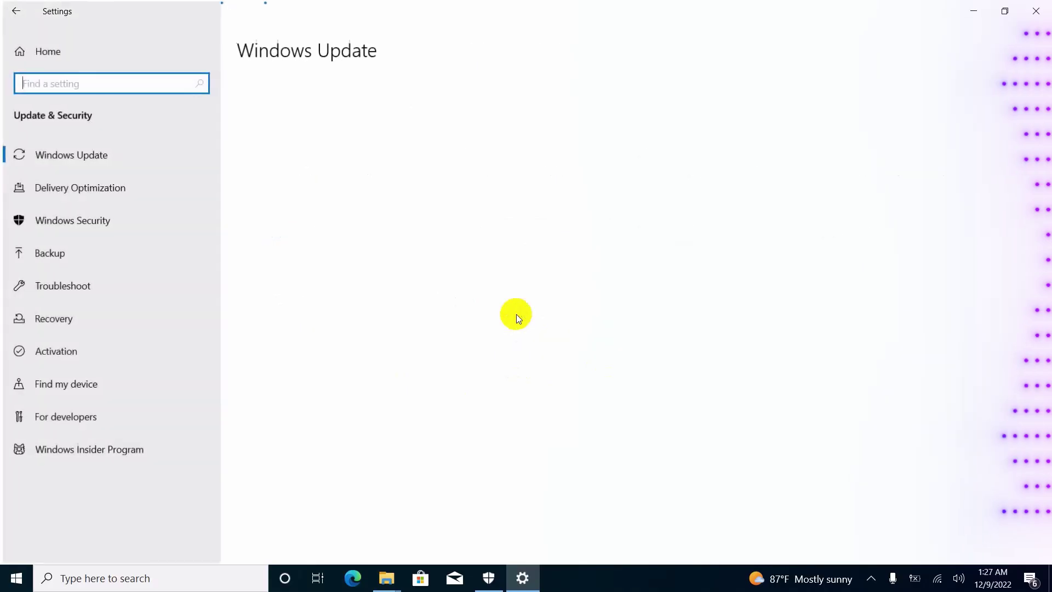
pyautogui.click(62, 354)
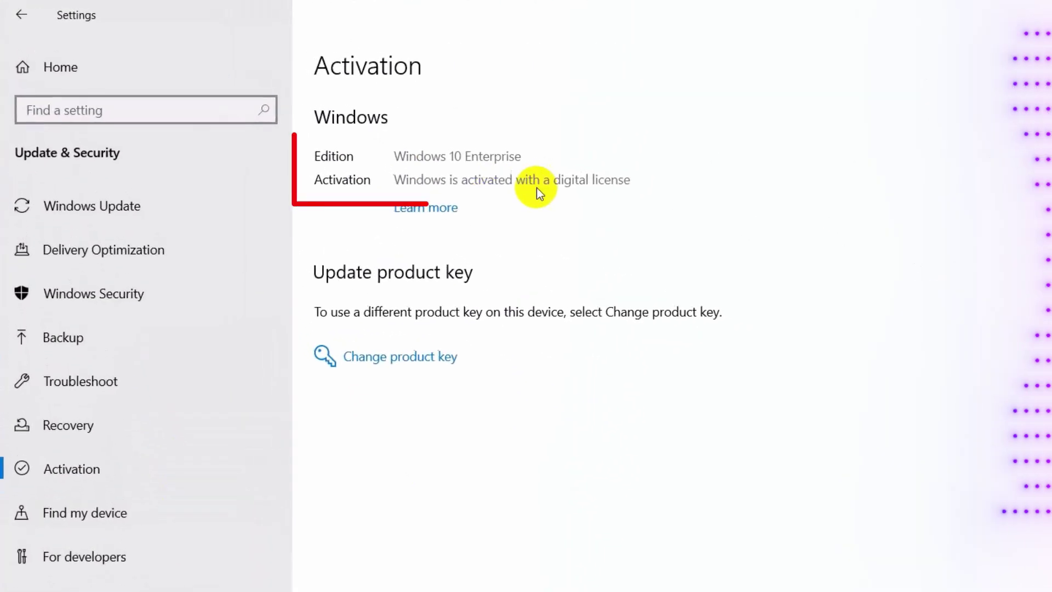